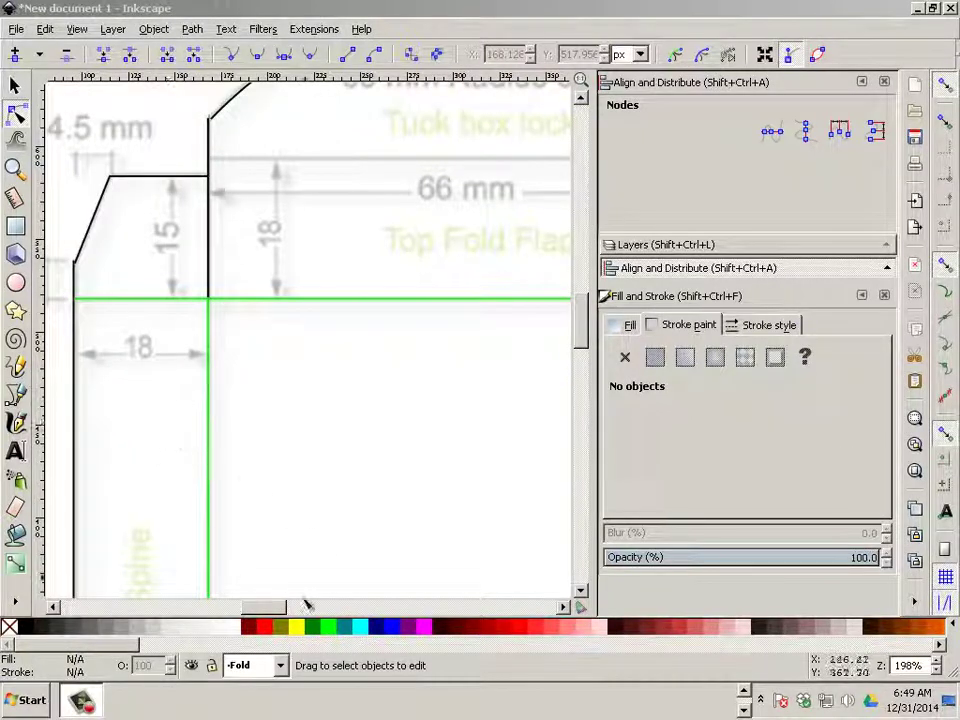
{"action": "left_click_drag", "start_coordinate": [270, 608], "coordinate": [260, 608]}
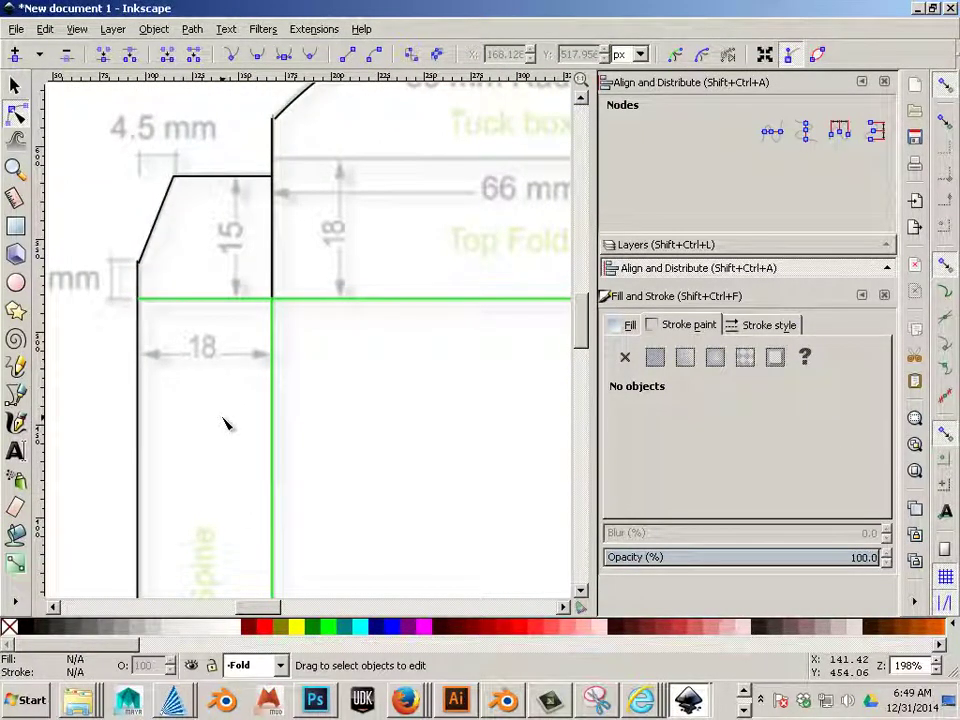
{"action": "scroll", "coordinate": [226, 424], "scroll_direction": "up", "scroll_amount": 1}
{"action": "scroll", "coordinate": [226, 424], "scroll_direction": "up", "scroll_amount": 1}
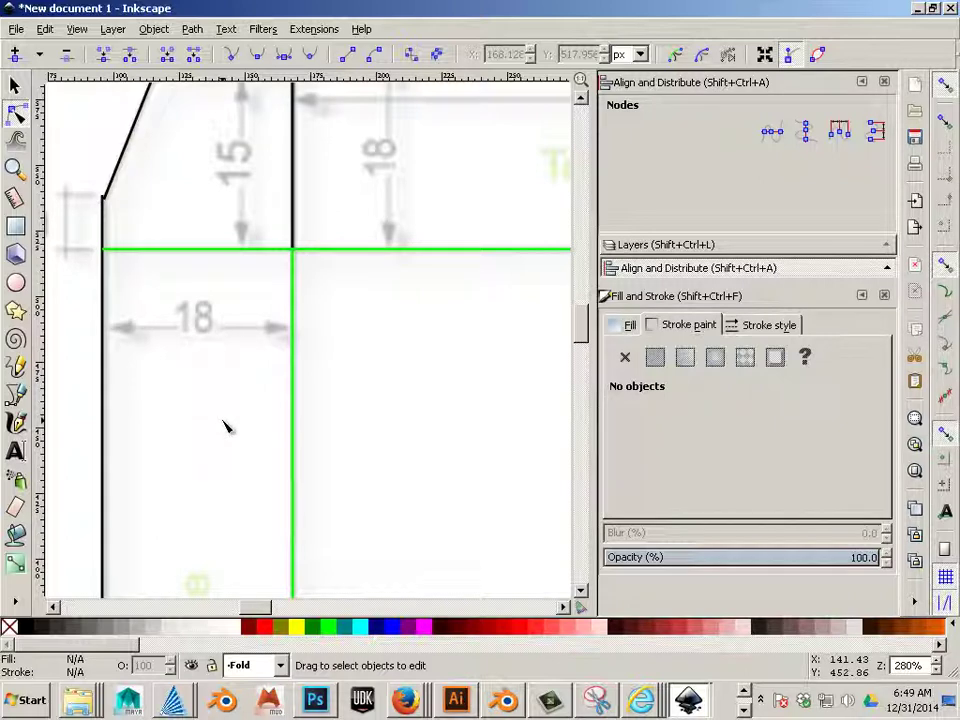
{"action": "scroll", "coordinate": [226, 428], "scroll_direction": "up", "scroll_amount": 2}
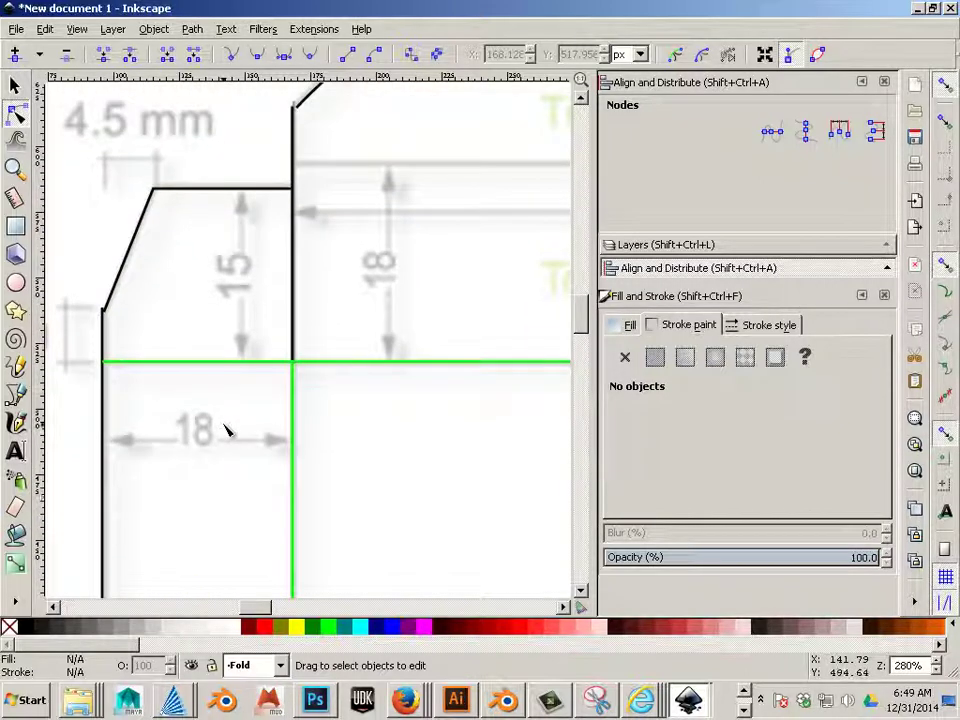
- Select the slanted flap edge and left cut line, then join their overlapping corner end nodes
{"action": "key", "text": "F2"}
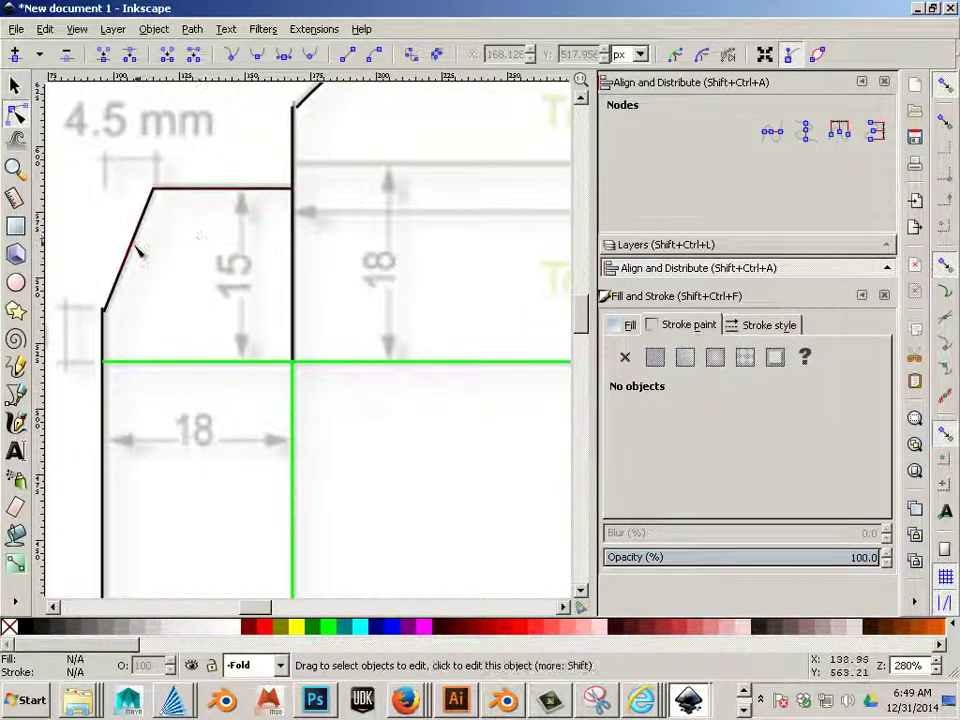
{"action": "left_click", "coordinate": [131, 257]}
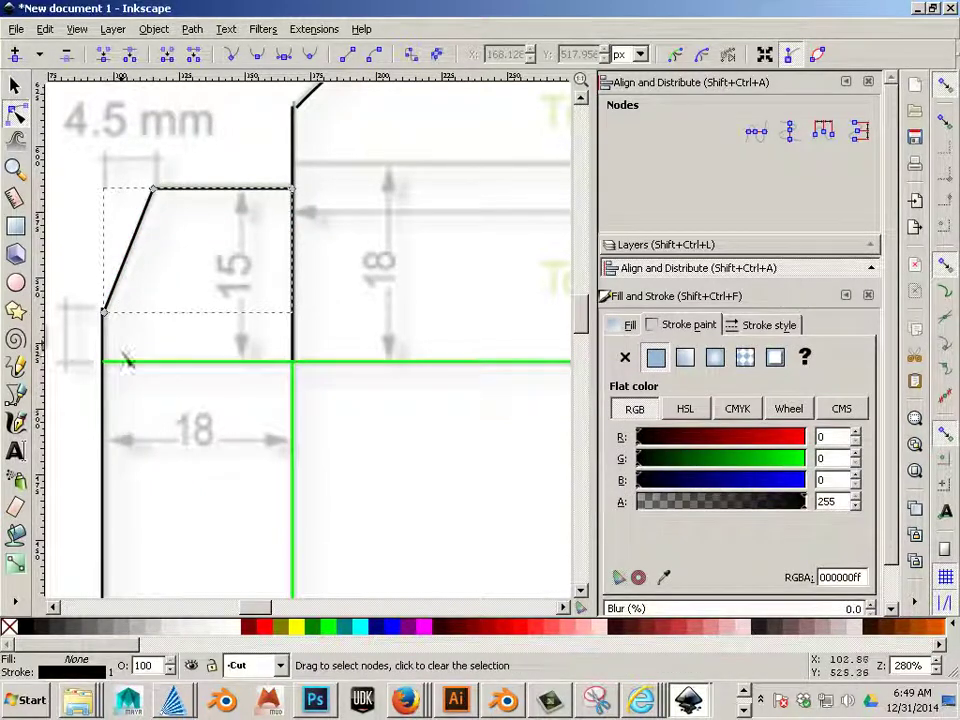
{"action": "scroll", "coordinate": [104, 367], "scroll_direction": "up", "scroll_amount": 2}
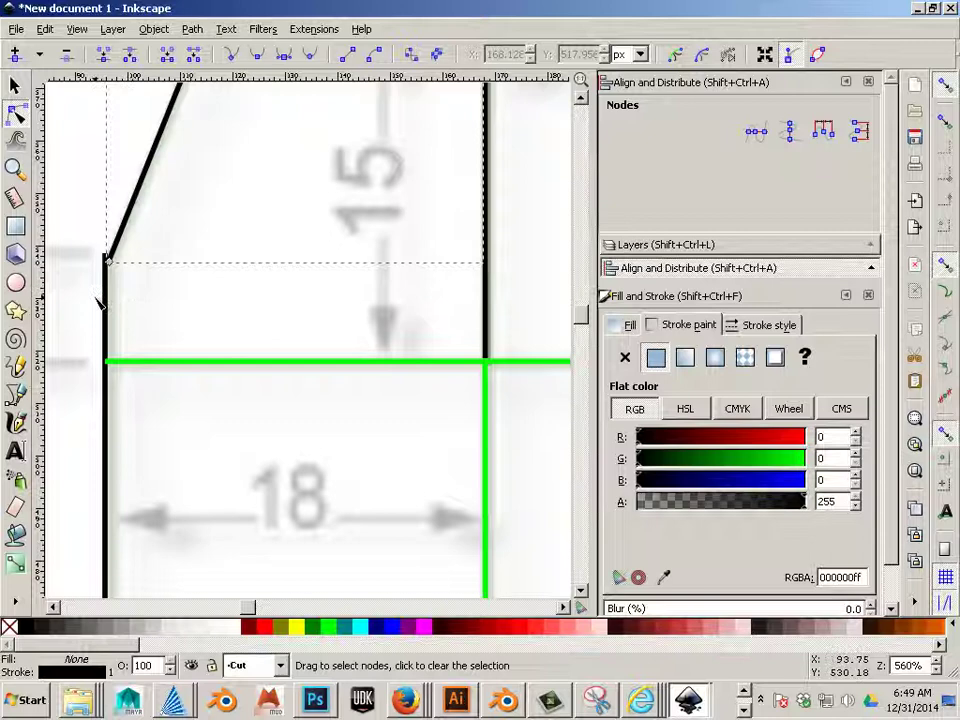
{"action": "left_click", "coordinate": [104, 302]}
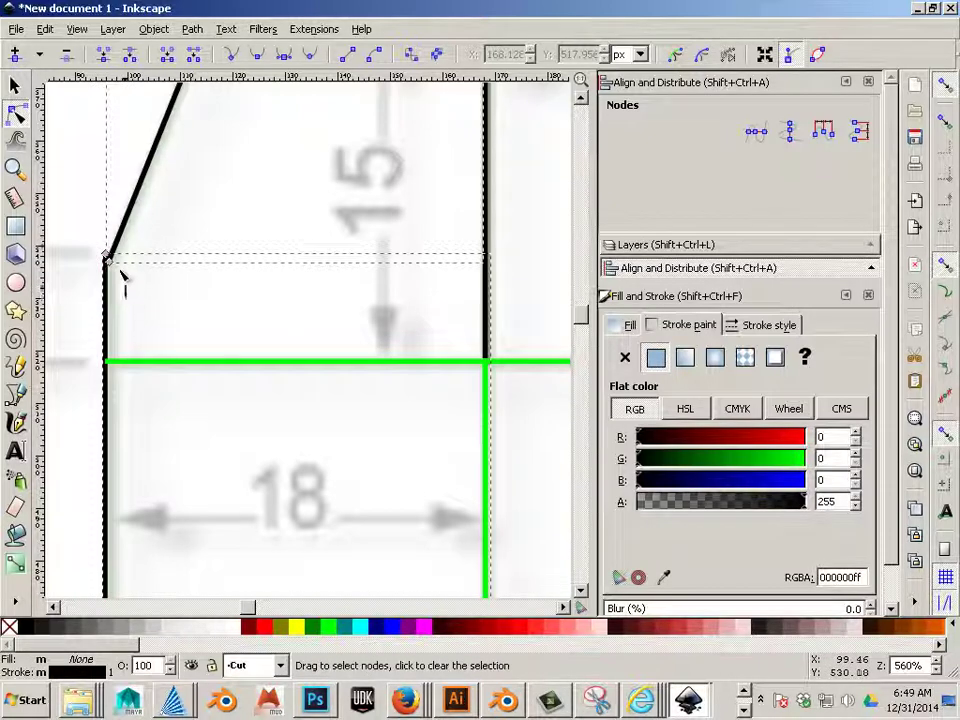
{"action": "left_click", "coordinate": [107, 257]}
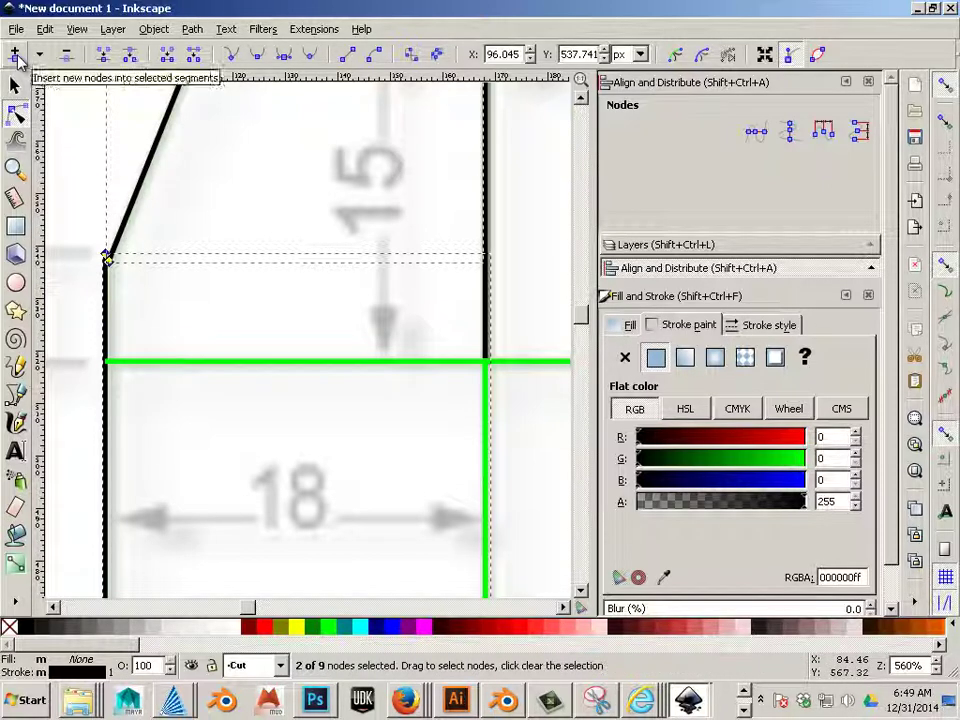
{"action": "left_click", "coordinate": [78, 54]}
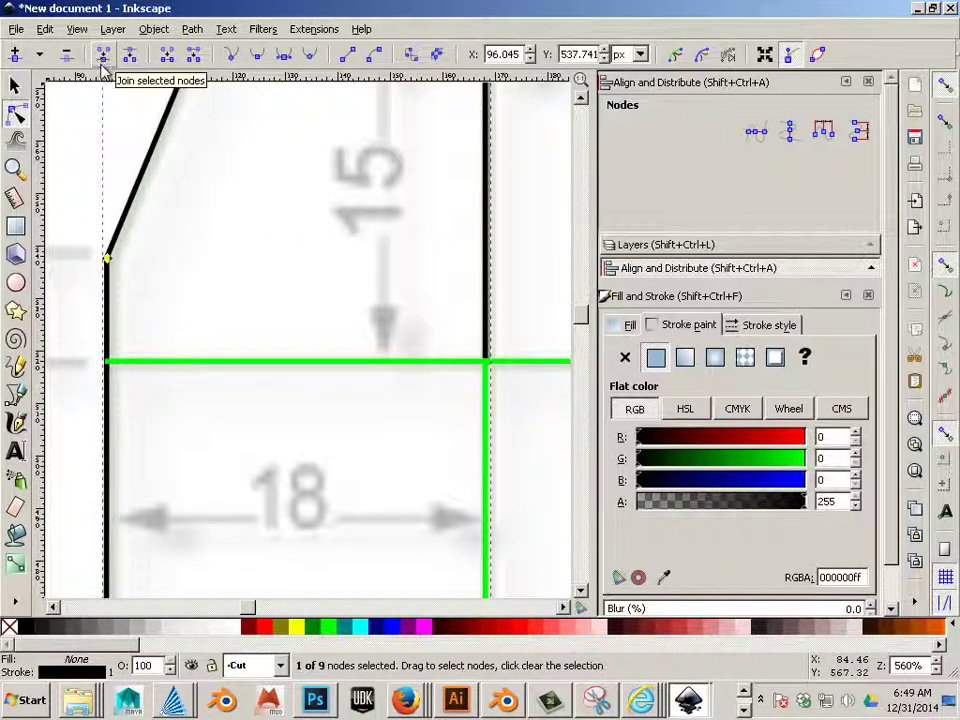
{"action": "left_click", "coordinate": [108, 258]}
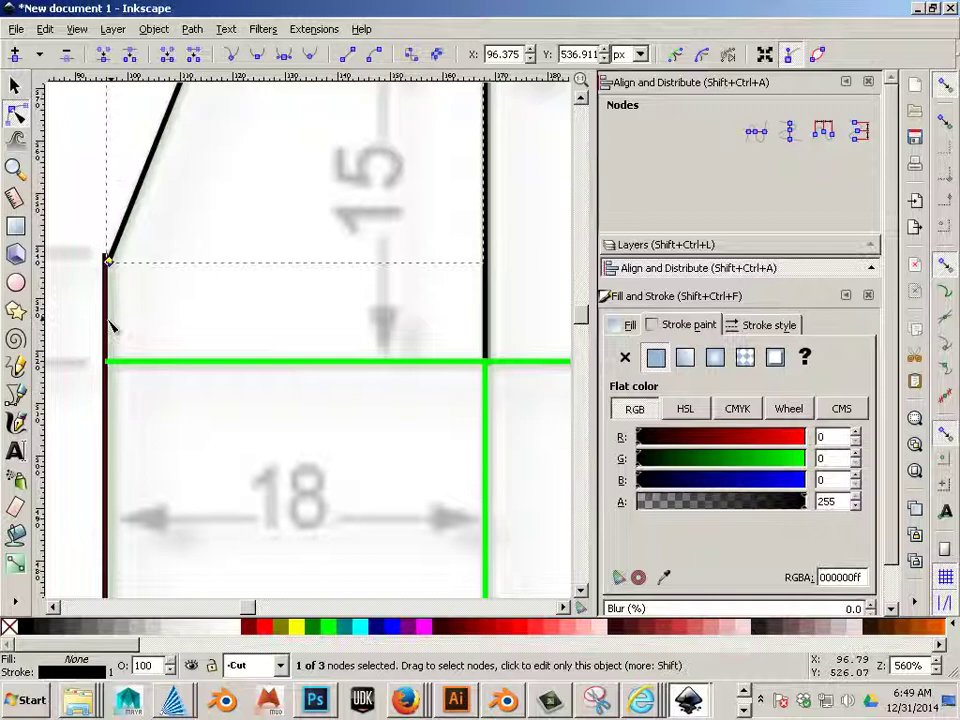
{"action": "left_click", "coordinate": [108, 258], "text": "shift"}
{"action": "left_click", "coordinate": [78, 54]}
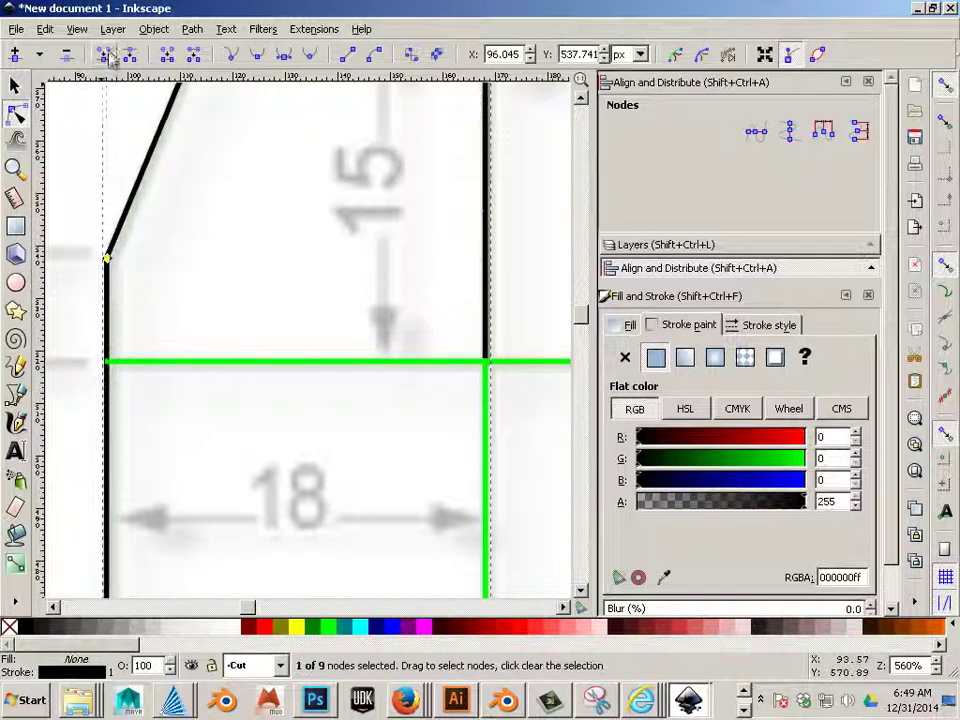
- Drag the merged corner node until it sits on the template corner, then deselect
{"action": "left_click", "coordinate": [108, 260]}
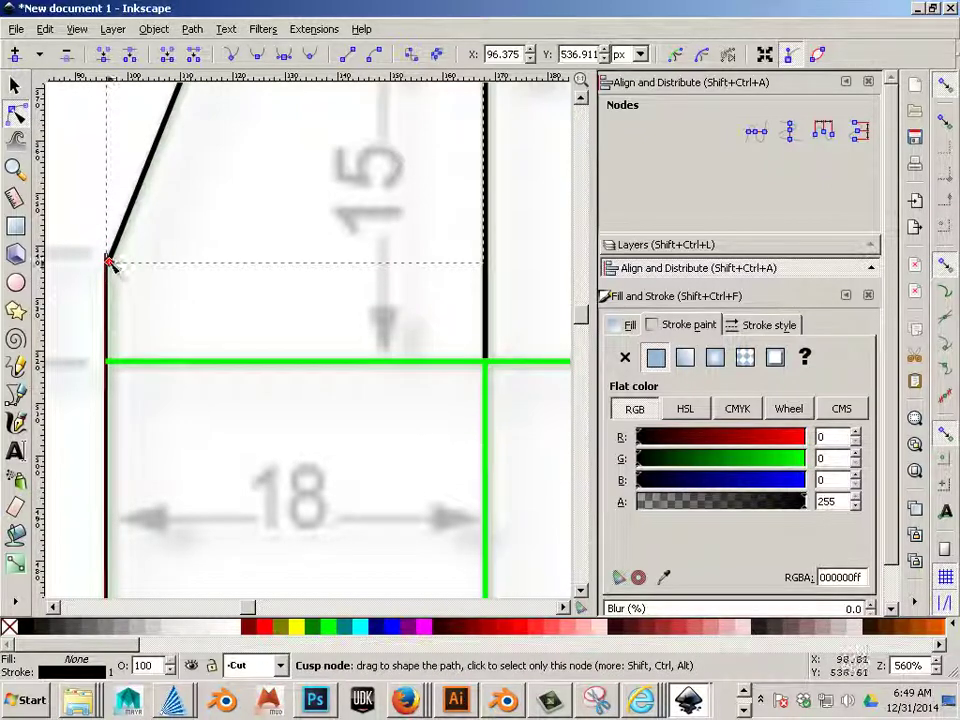
{"action": "left_click_drag", "start_coordinate": [112, 262], "coordinate": [110, 258]}
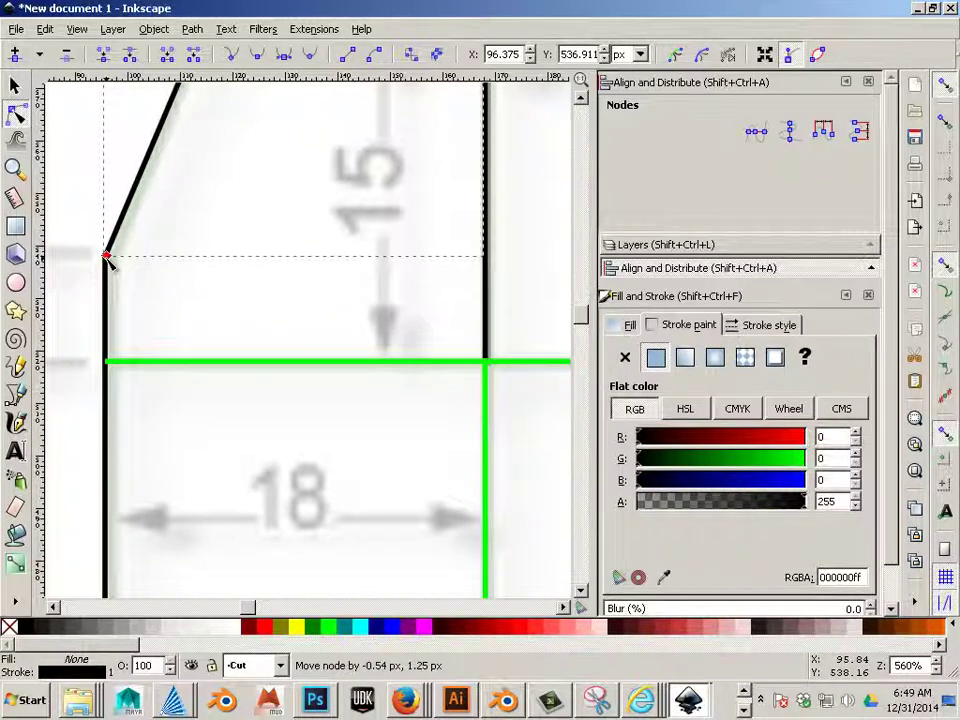
{"action": "left_click_drag", "start_coordinate": [112, 262], "coordinate": [110, 259]}
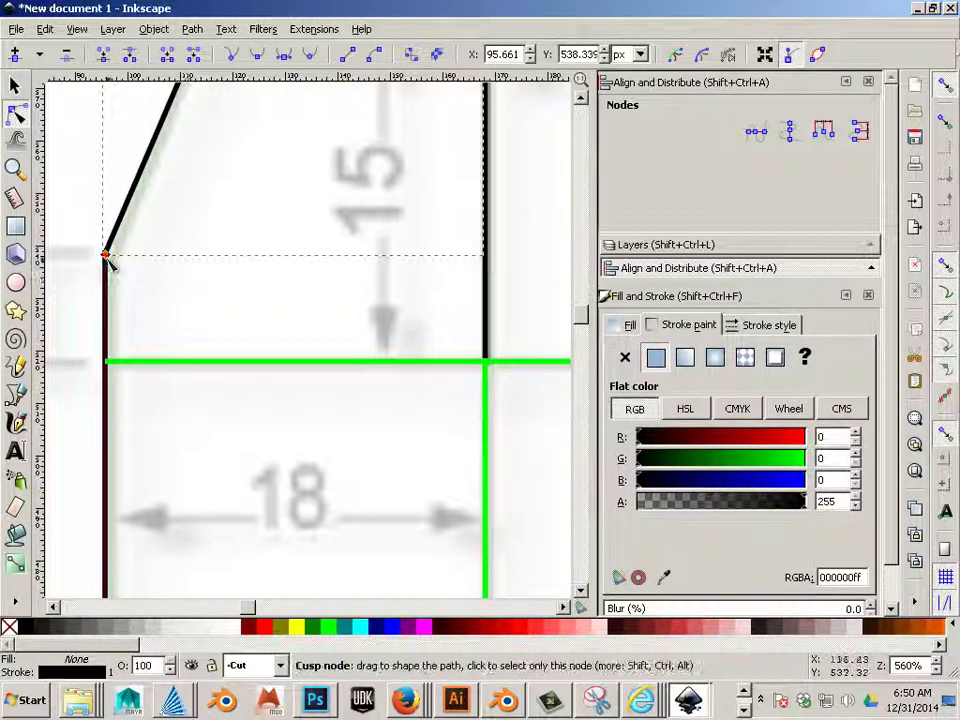
{"action": "mouse_move", "coordinate": [108, 255]}
{"action": "left_mouse_down"}
{"action": "mouse_move", "coordinate": [84, 240]}
{"action": "mouse_move", "coordinate": [112, 262]}
{"action": "left_mouse_up"}
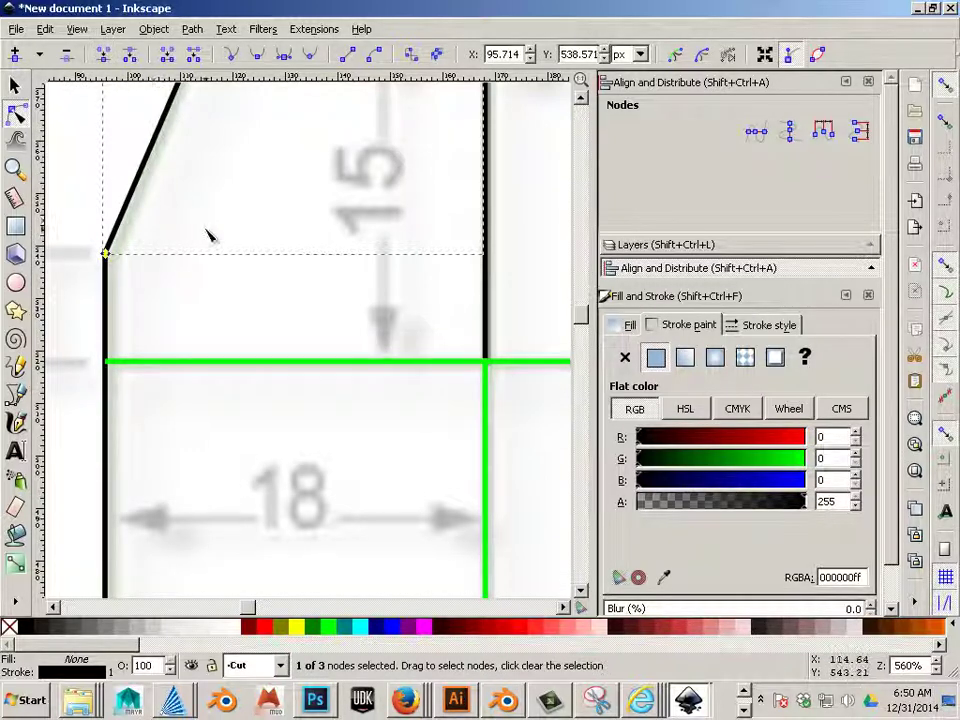
{"action": "scroll", "coordinate": [210, 236], "scroll_direction": "up", "scroll_amount": 3}
{"action": "scroll", "coordinate": [215, 245], "scroll_direction": "up", "scroll_amount": 1}
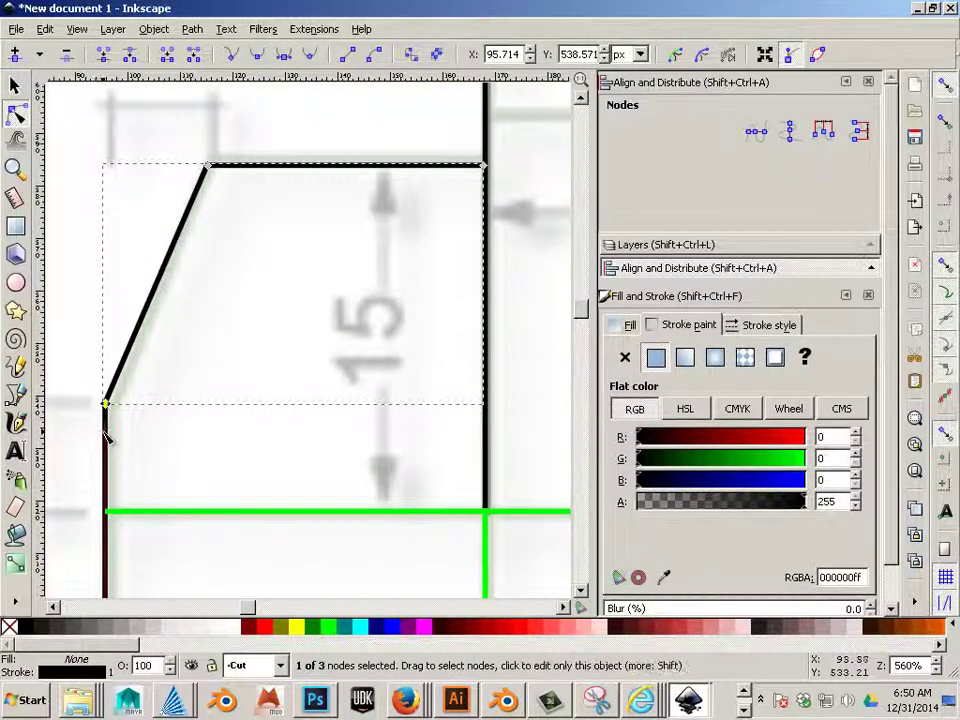
{"action": "left_click_drag", "start_coordinate": [96, 392], "coordinate": [118, 412]}
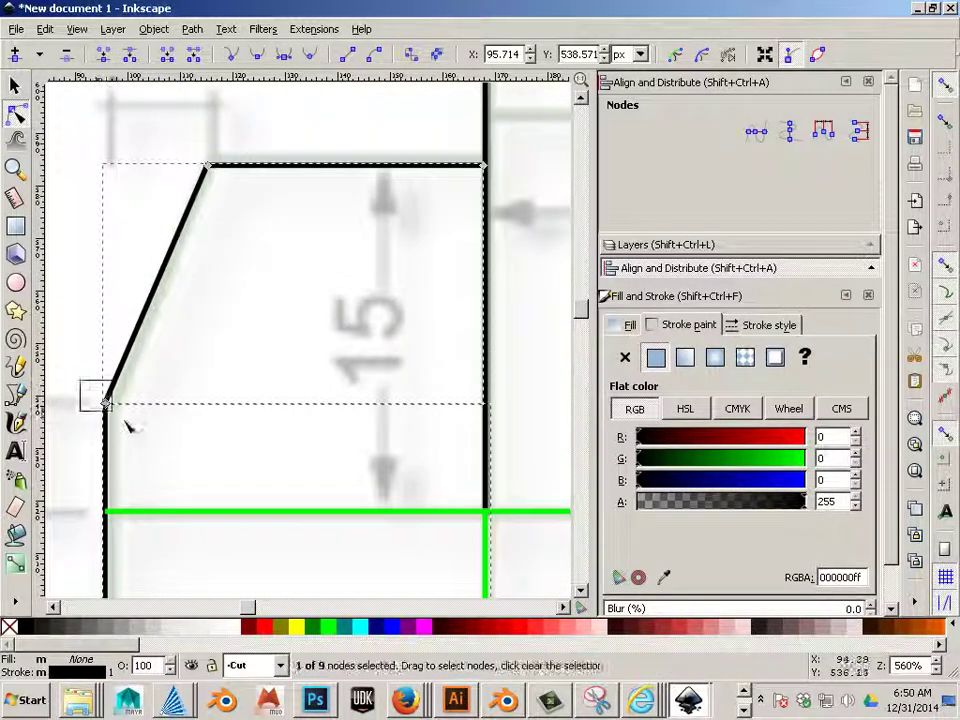
{"action": "left_click", "coordinate": [222, 368]}
{"action": "scroll", "coordinate": [273, 362], "scroll_direction": "down", "scroll_amount": 3}
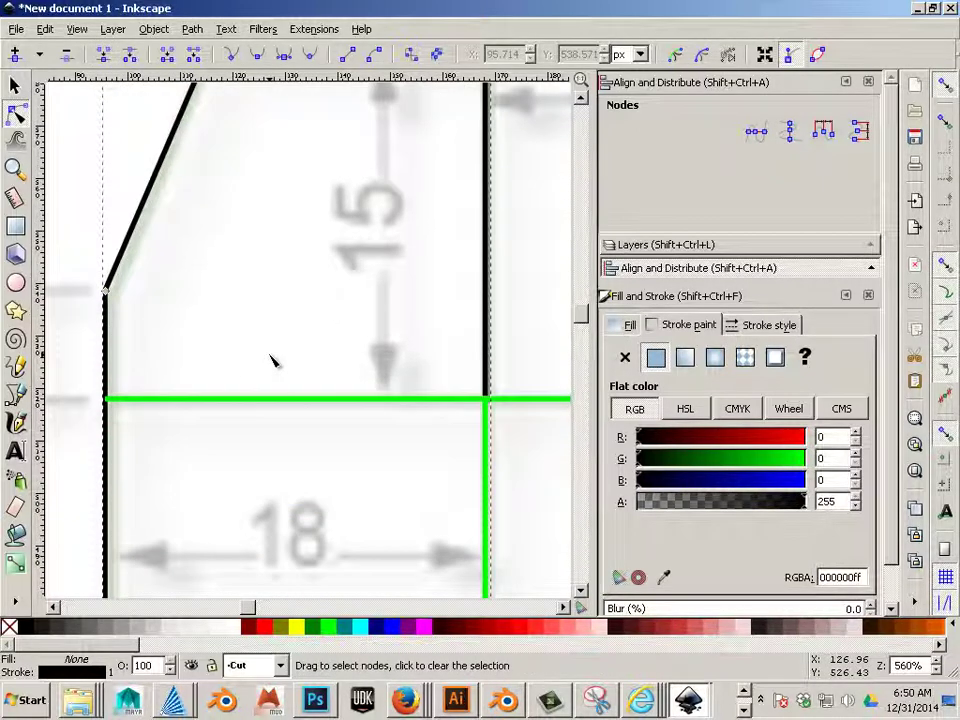
- Zoom out and select the black cut outline path for node editing
{"action": "key", "text": "minus"}
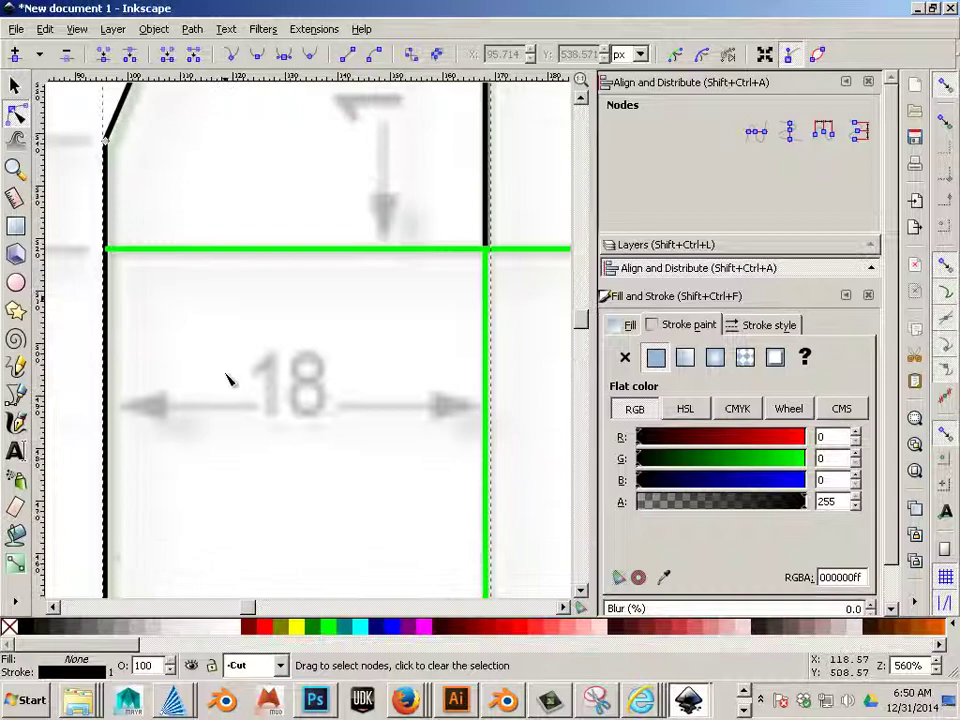
{"action": "key", "text": "minus"}
{"action": "key", "text": "minus"}
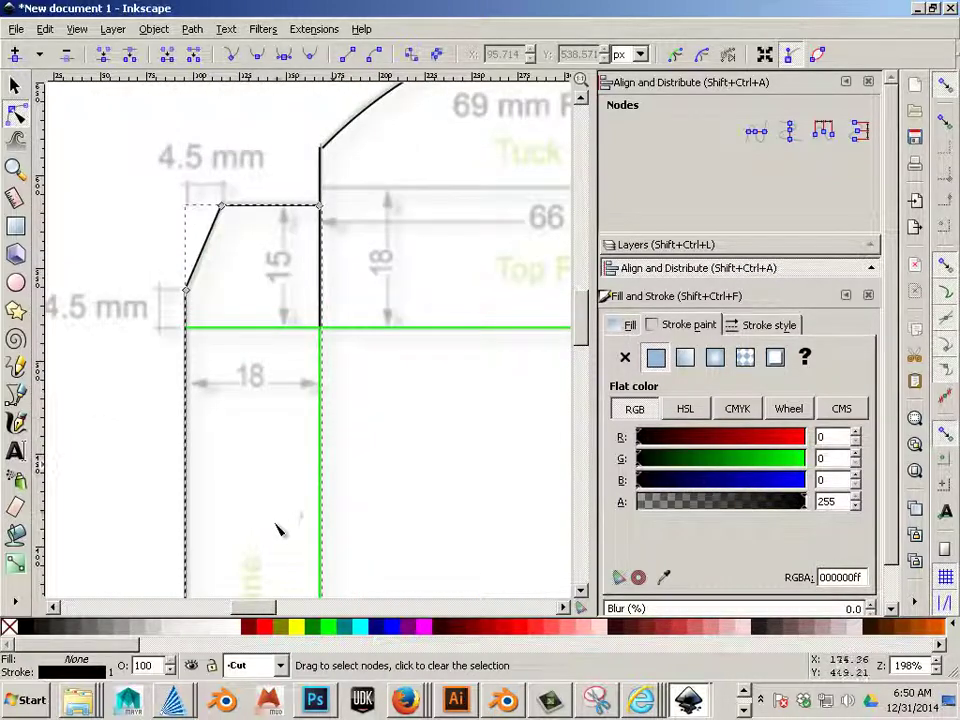
{"action": "mouse_move", "coordinate": [255, 607]}
{"action": "left_mouse_down"}
{"action": "mouse_move", "coordinate": [364, 610]}
{"action": "mouse_move", "coordinate": [340, 608]}
{"action": "left_mouse_up"}
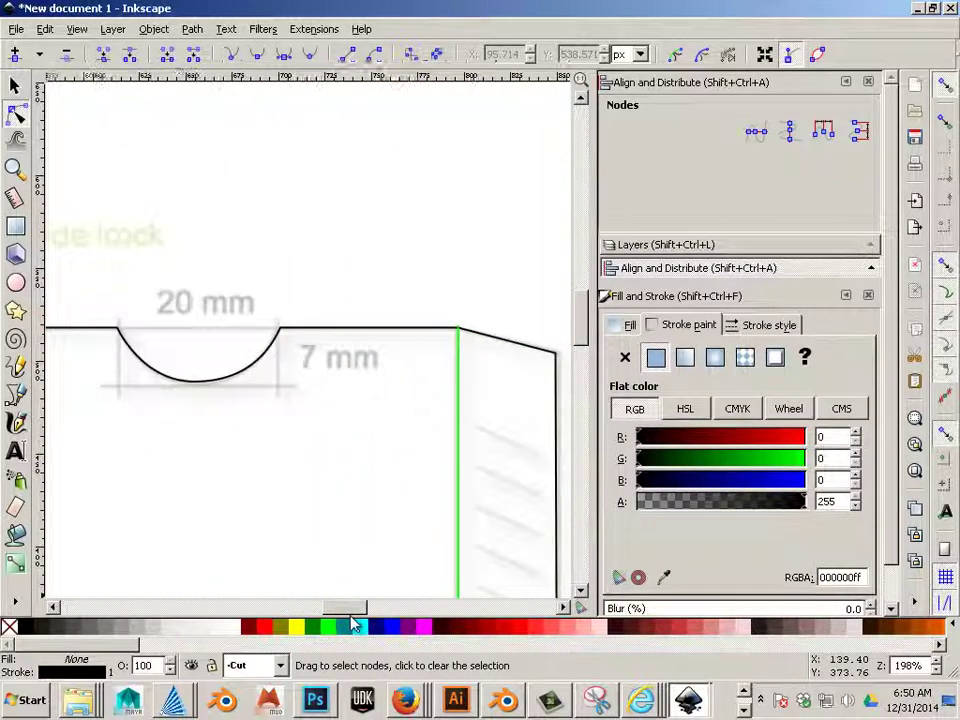
{"action": "left_click", "coordinate": [16, 88]}
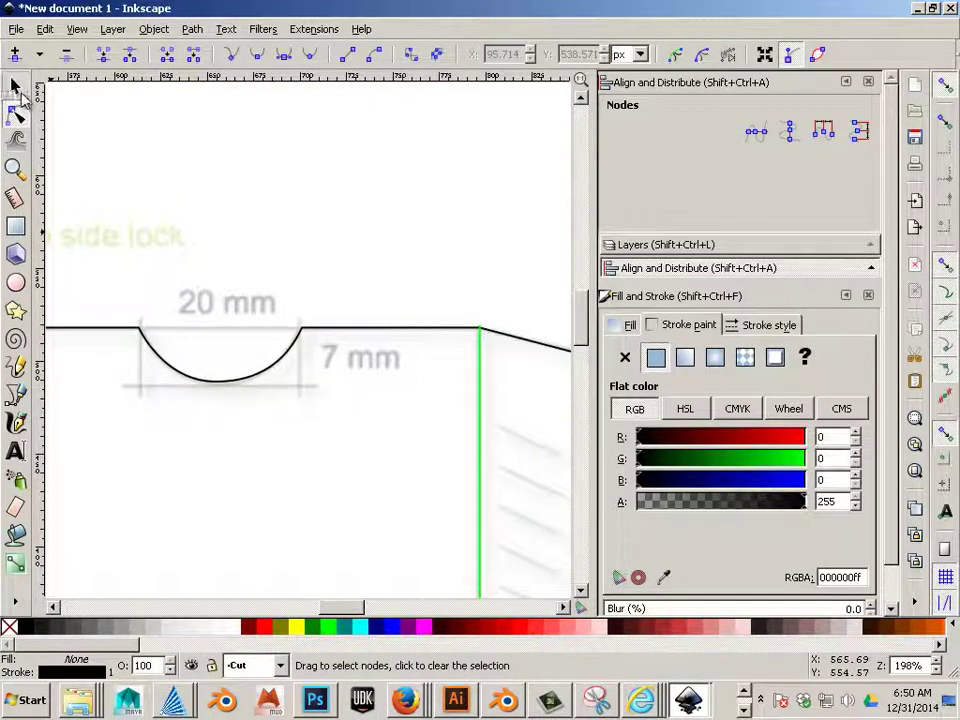
{"action": "left_click", "coordinate": [337, 337]}
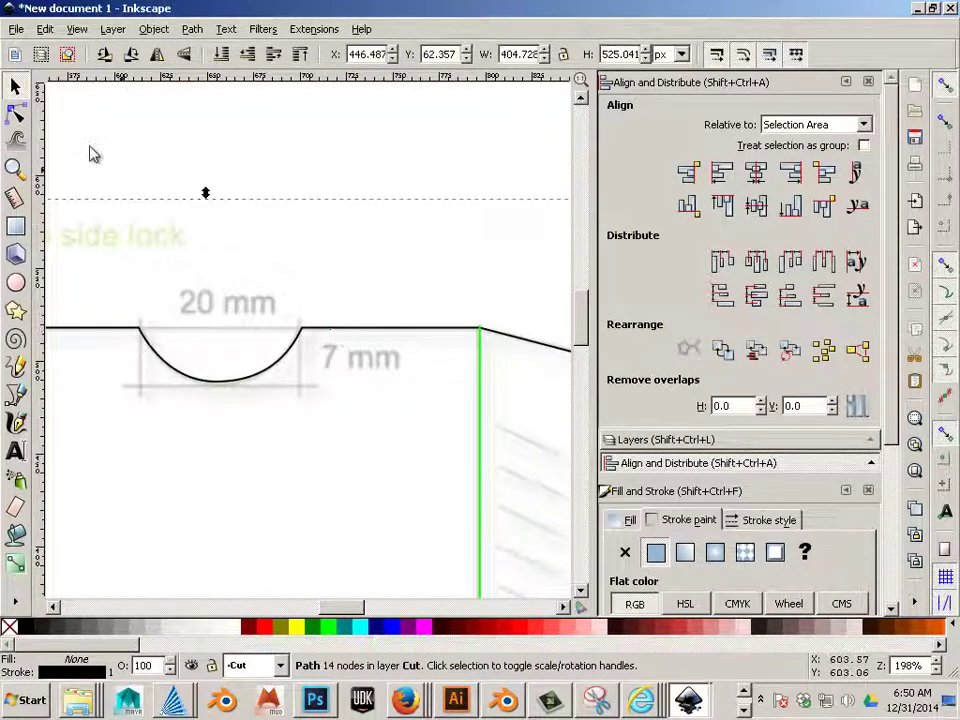
{"action": "left_click", "coordinate": [16, 113]}
- Select outline nodes along the top fold line, including the semicircular notch's end nodes
{"action": "left_click", "coordinate": [480, 340]}
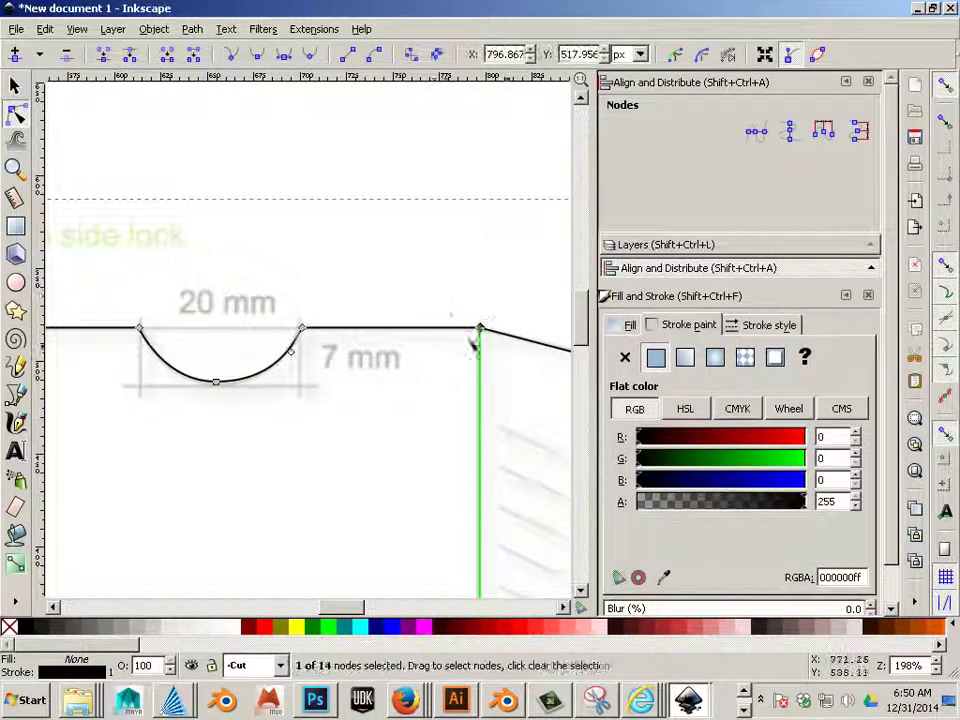
{"action": "left_click", "coordinate": [301, 328], "text": "shift"}
{"action": "left_click_drag", "start_coordinate": [128, 312], "coordinate": [148, 338]}
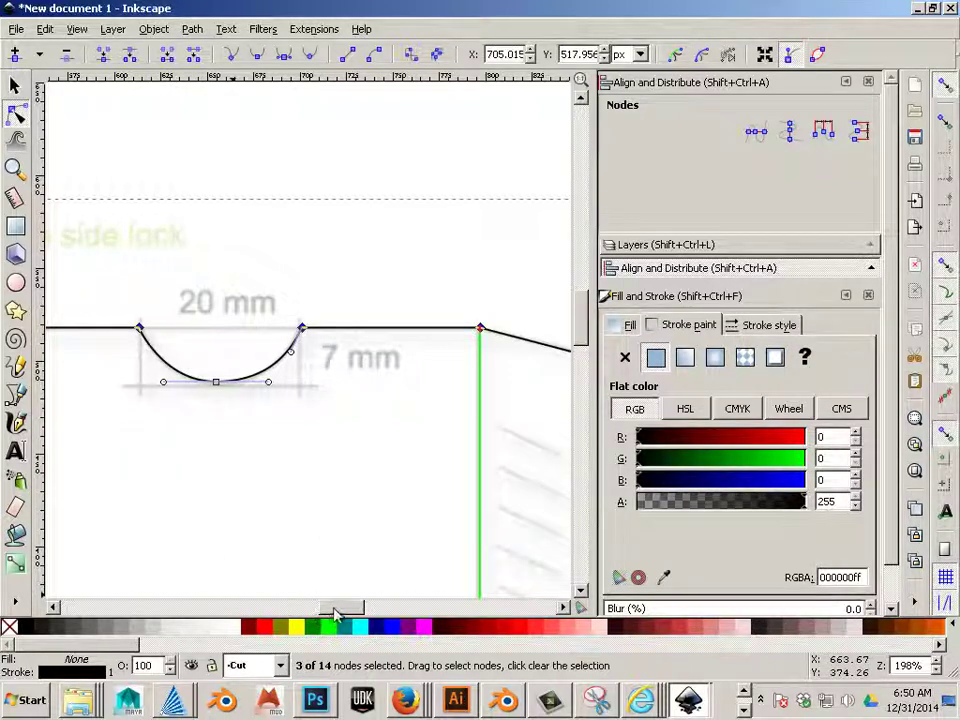
{"action": "left_click_drag", "start_coordinate": [338, 608], "coordinate": [290, 608]}
{"action": "left_click", "coordinate": [285, 328], "text": "shift"}
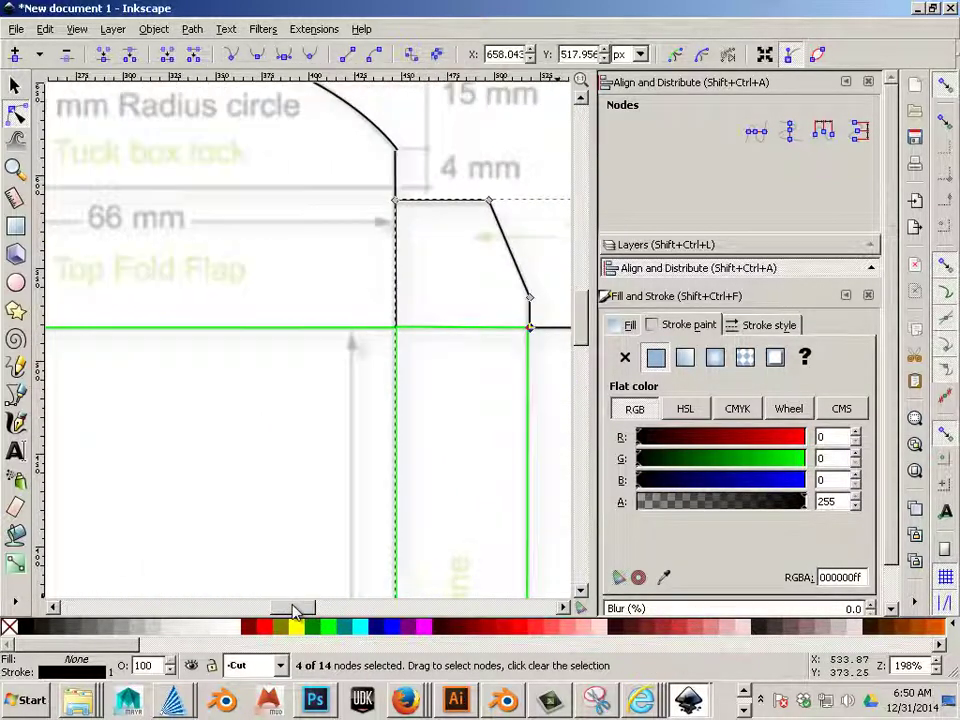
- Line up eleven black outline and green fold nodes on one horizontal line, then deselect
{"action": "left_click", "coordinate": [410, 322], "text": "shift"}
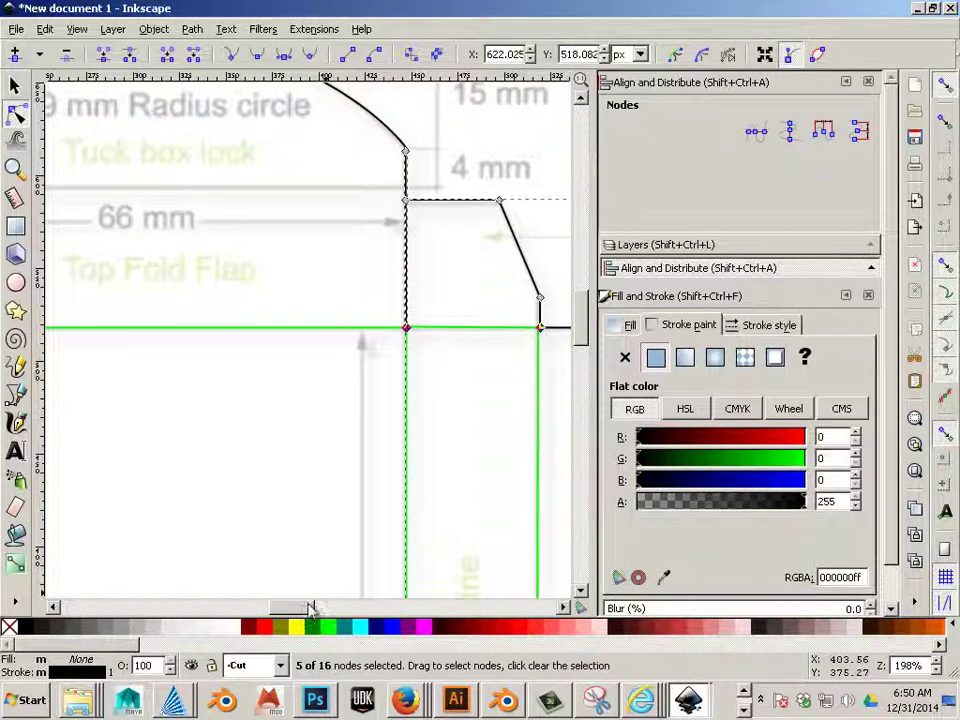
{"action": "left_click_drag", "start_coordinate": [310, 607], "coordinate": [262, 607]}
{"action": "left_click", "coordinate": [240, 328], "text": "shift"}
{"action": "left_click", "coordinate": [107, 327], "text": "shift"}
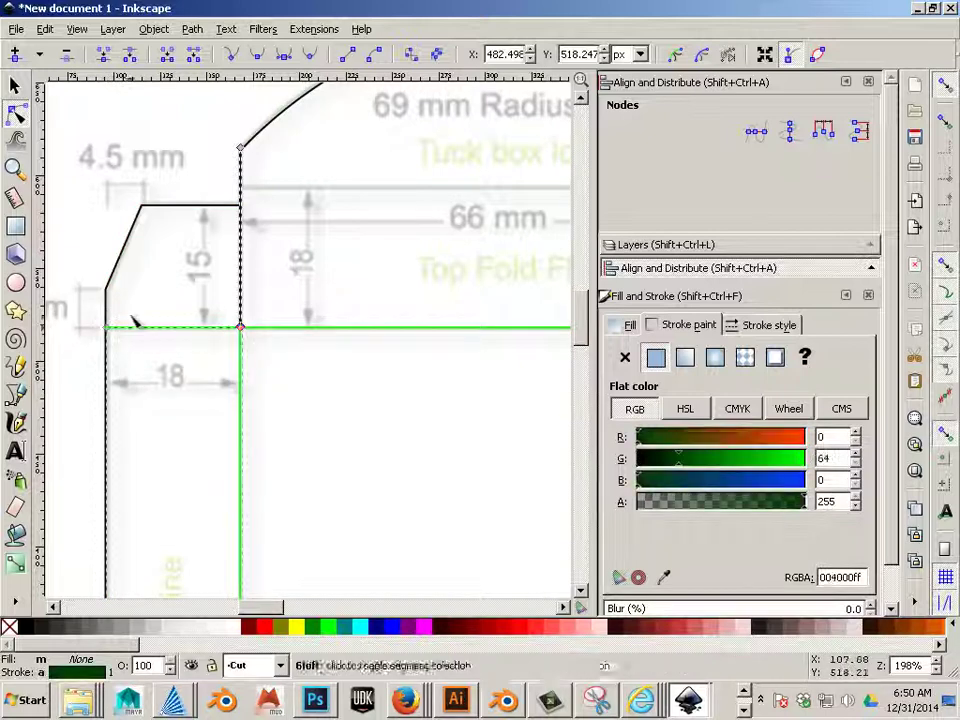
{"action": "left_click", "coordinate": [107, 327], "text": "shift"}
{"action": "left_click", "coordinate": [262, 330], "text": "shift"}
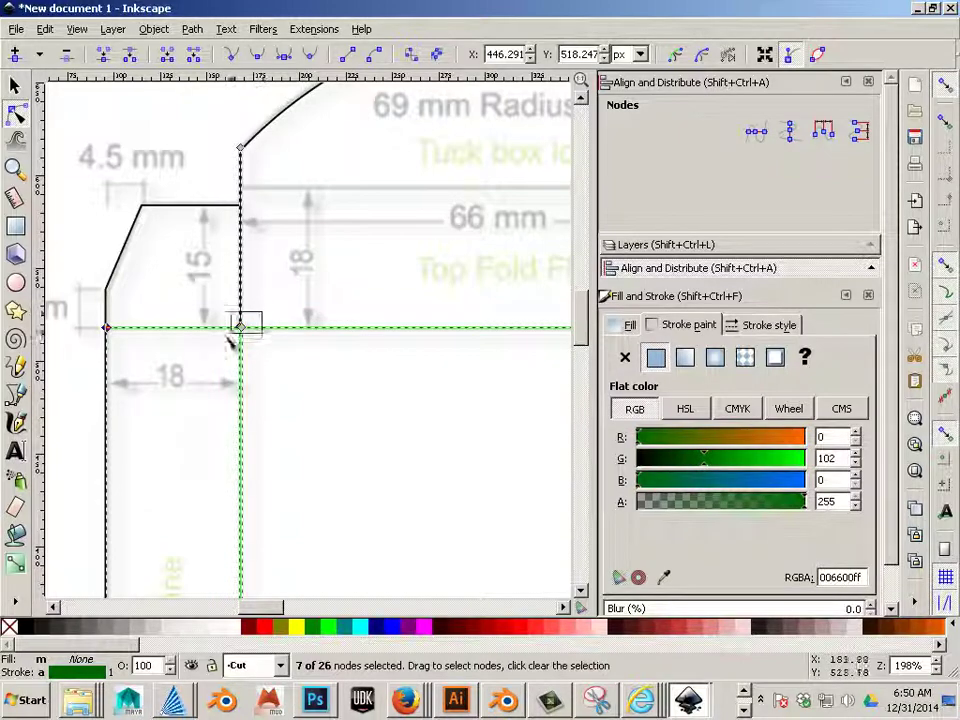
{"action": "left_click_drag", "start_coordinate": [262, 607], "coordinate": [310, 608]}
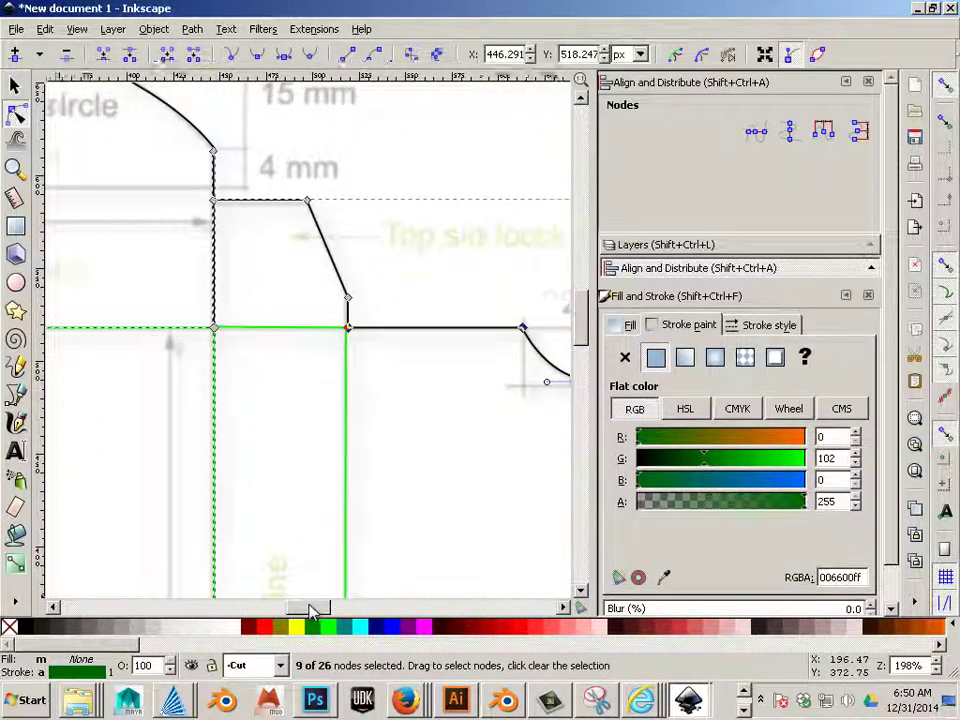
{"action": "left_click", "coordinate": [270, 327], "text": "shift"}
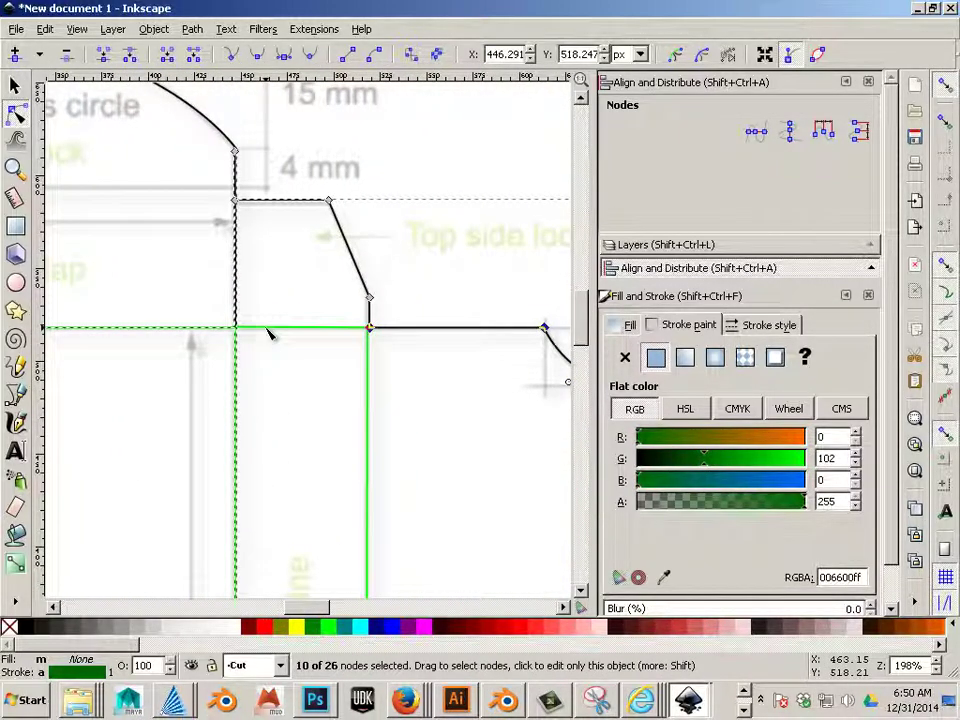
{"action": "left_click", "coordinate": [234, 328], "text": "shift"}
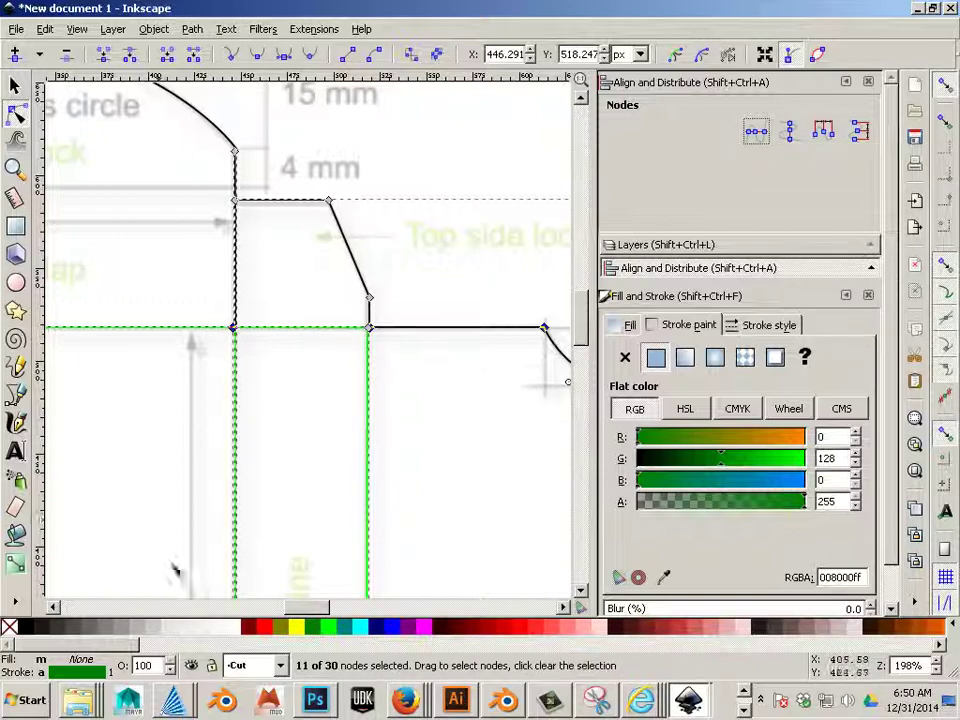
{"action": "left_click_drag", "start_coordinate": [300, 608], "coordinate": [250, 610]}
{"action": "left_click", "coordinate": [274, 439]}
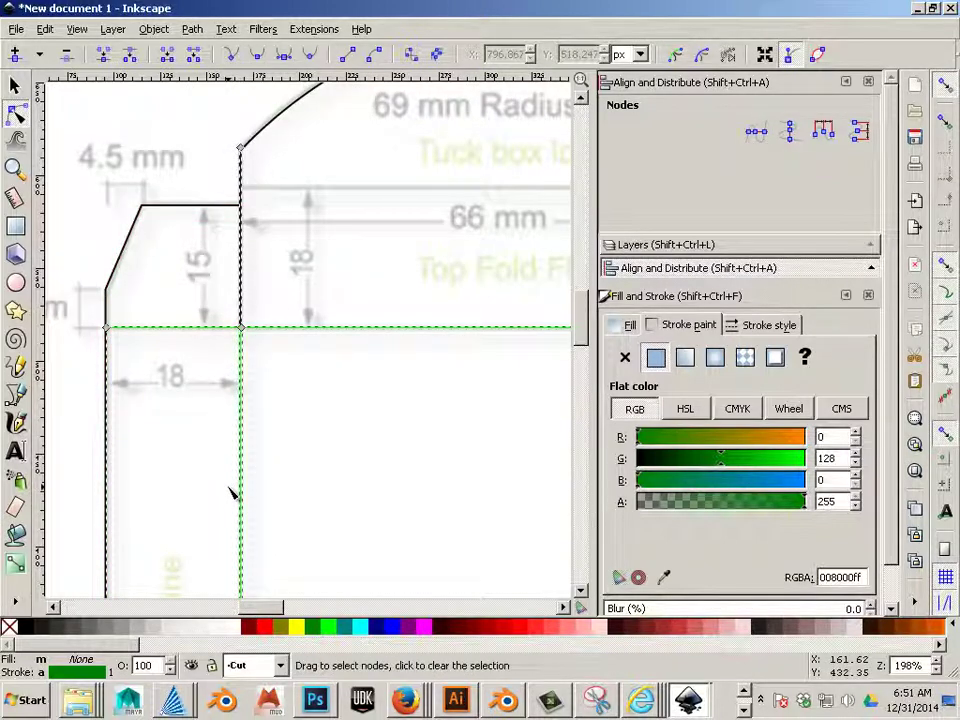
{"action": "left_click", "coordinate": [279, 510]}
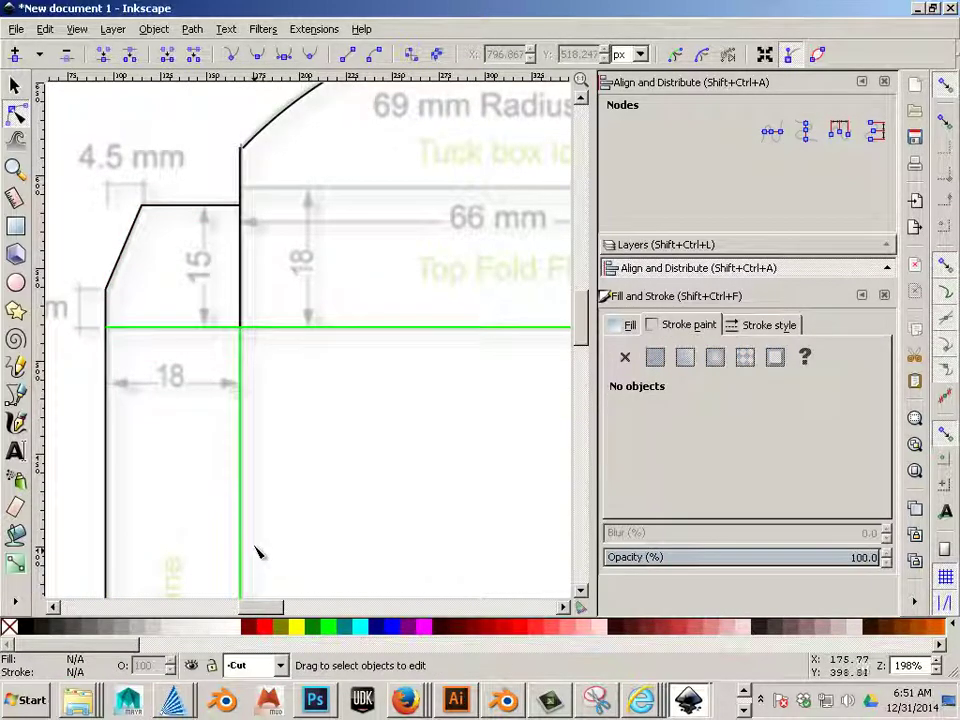
{"action": "scroll", "coordinate": [257, 545], "scroll_direction": "down", "scroll_amount": 5}
{"action": "scroll", "coordinate": [257, 545], "scroll_direction": "down", "scroll_amount": 3}
{"action": "scroll", "coordinate": [257, 545], "scroll_direction": "down", "scroll_amount": 3}
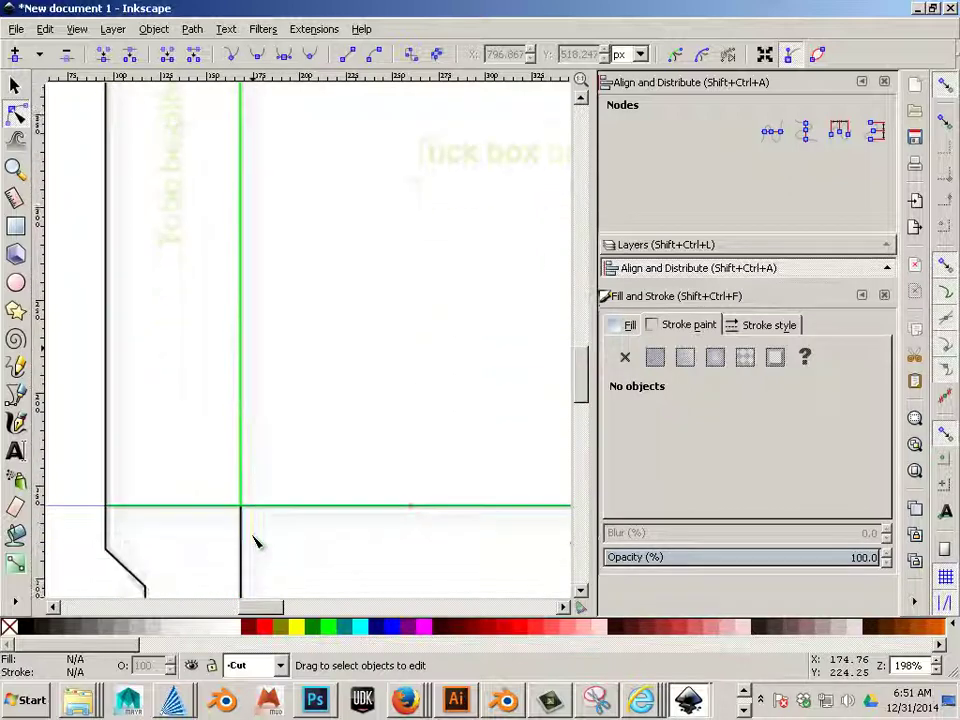
{"action": "scroll", "coordinate": [257, 545], "scroll_direction": "down", "scroll_amount": 3}
{"action": "scroll", "coordinate": [257, 560], "scroll_direction": "down", "scroll_amount": 1}
{"action": "left_click_drag", "start_coordinate": [258, 607], "coordinate": [350, 610]}
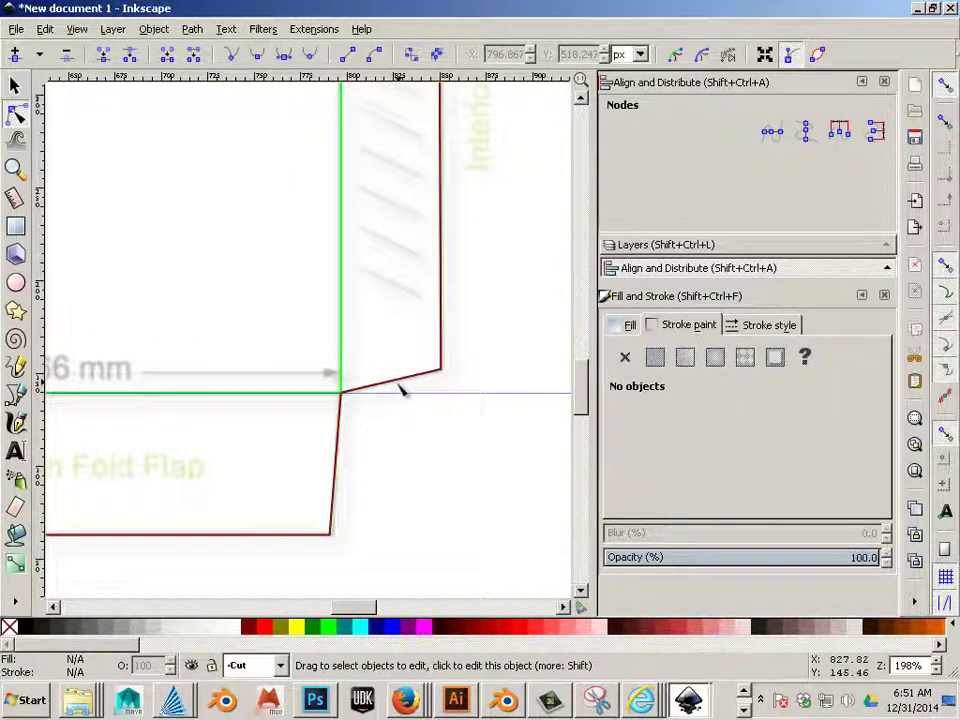
{"action": "scroll", "coordinate": [400, 390], "scroll_direction": "up", "scroll_amount": 3}
{"action": "scroll", "coordinate": [400, 400], "scroll_direction": "up", "scroll_amount": 3}
{"action": "scroll", "coordinate": [407, 430], "scroll_direction": "up", "scroll_amount": 3}
{"action": "scroll", "coordinate": [407, 434], "scroll_direction": "up", "scroll_amount": 3}
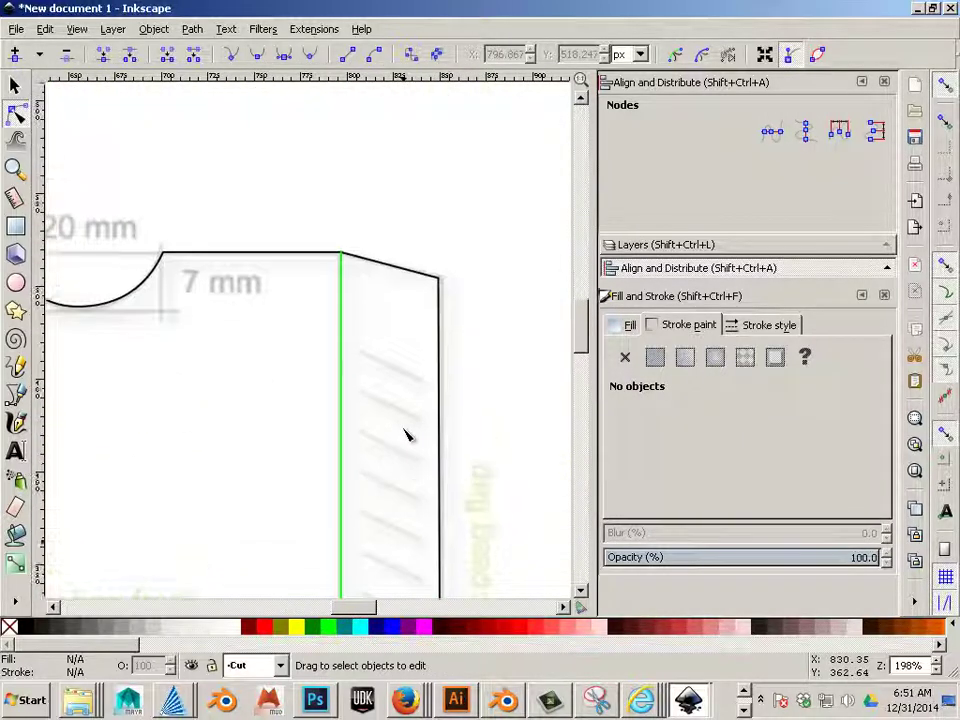
{"action": "scroll", "coordinate": [372, 330], "scroll_direction": "up", "scroll_amount": 1}
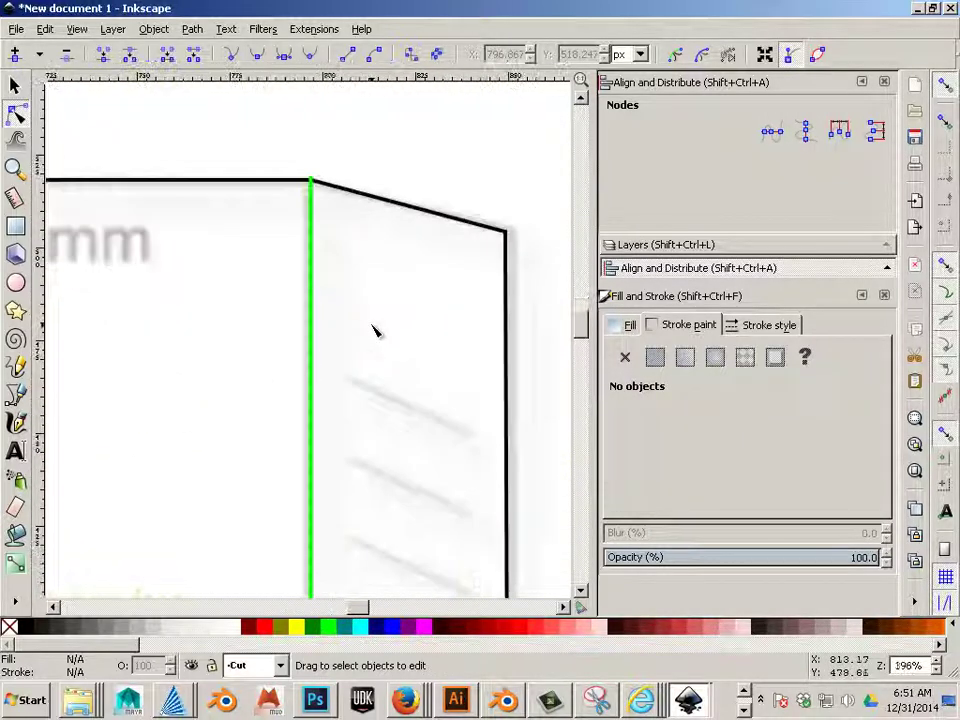
- Nudge the green fold line's top node up about 1 px onto the outline corner, then deselect
{"action": "left_click", "coordinate": [322, 195]}
{"action": "scroll", "coordinate": [315, 195], "scroll_direction": "up", "scroll_amount": 1}
{"action": "left_click", "coordinate": [308, 185]}
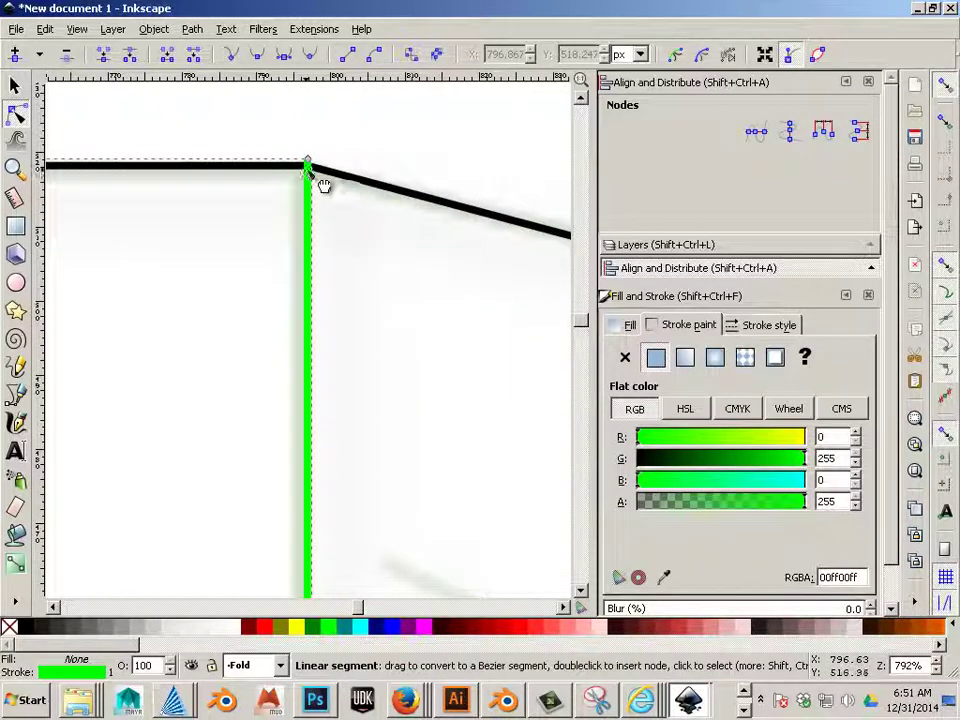
{"action": "left_click", "coordinate": [308, 170]}
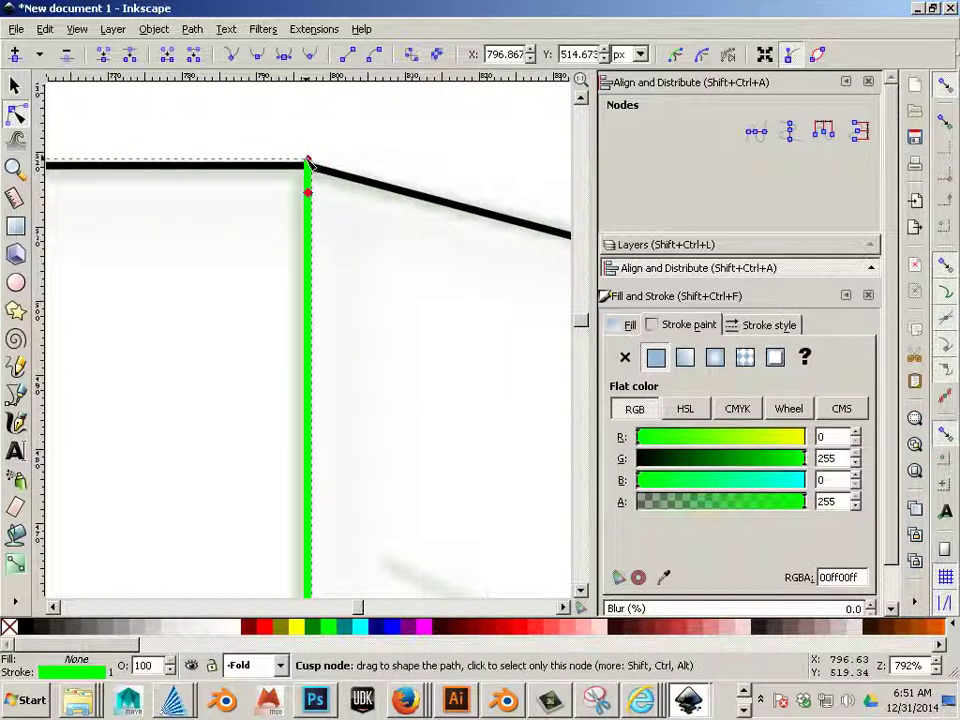
{"action": "left_click", "coordinate": [308, 180]}
{"action": "left_click_drag", "start_coordinate": [308, 178], "coordinate": [310, 173]}
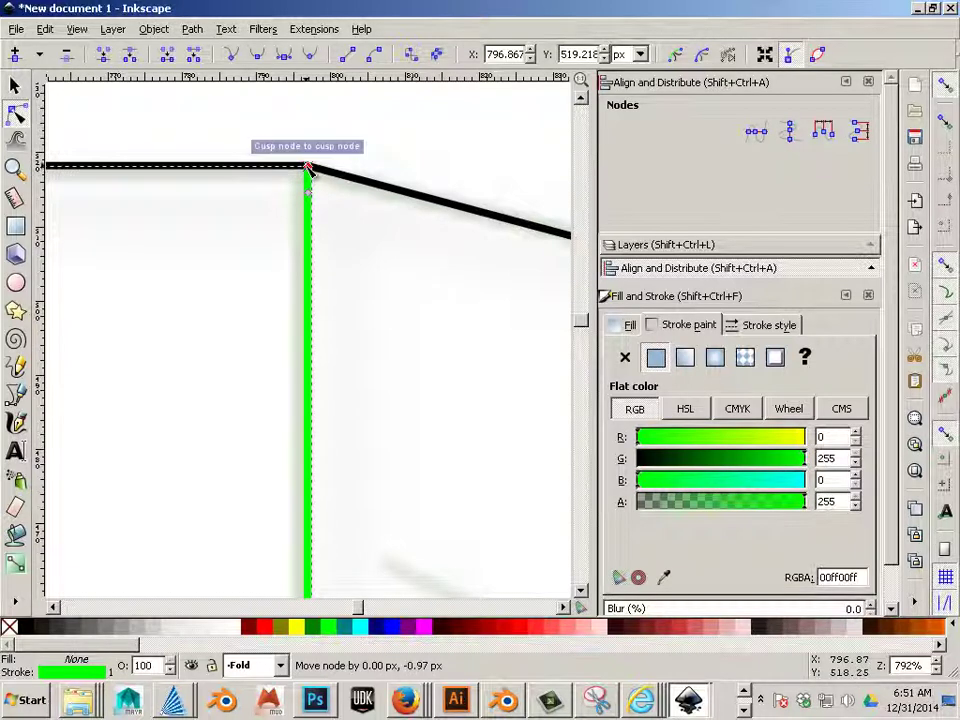
{"action": "left_click", "coordinate": [336, 232]}
{"action": "left_click", "coordinate": [336, 250]}
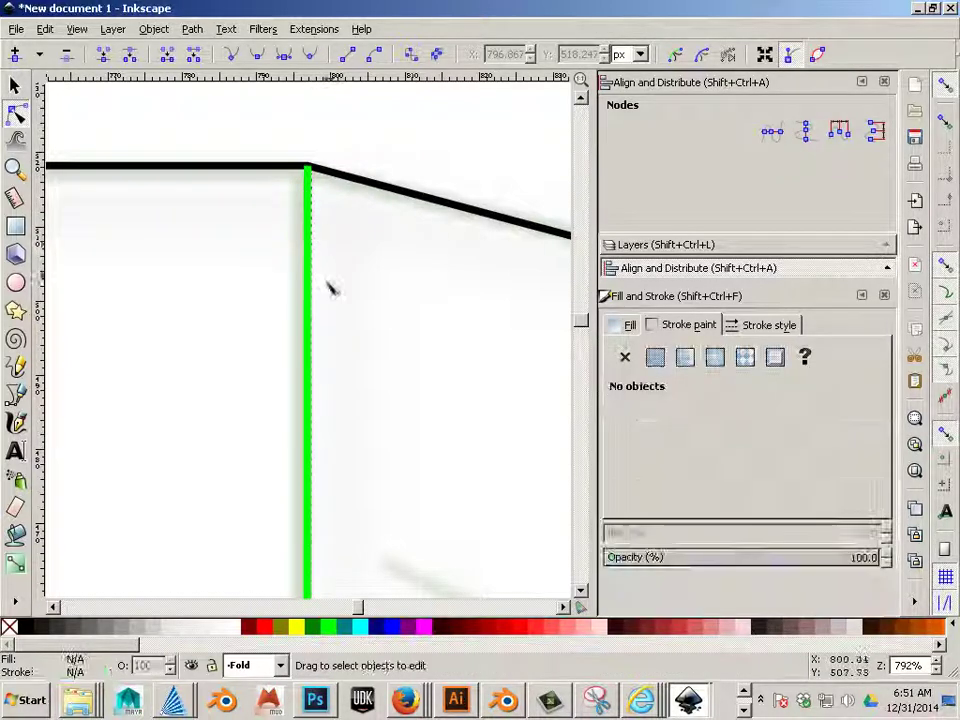
{"action": "scroll", "coordinate": [325, 305], "scroll_direction": "down", "scroll_amount": 4}
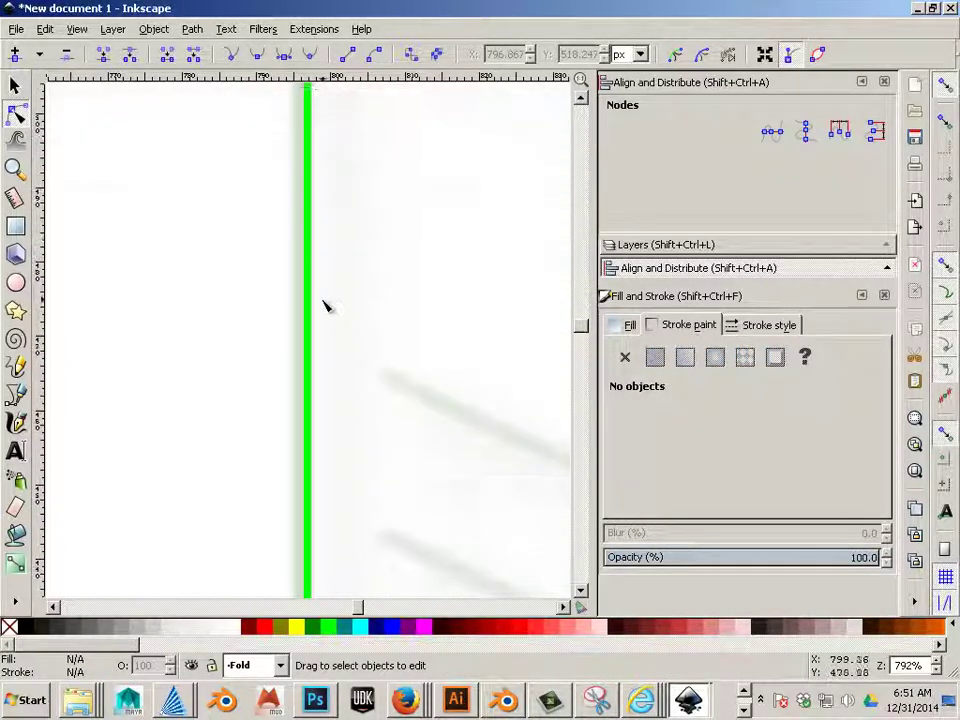
{"action": "scroll", "coordinate": [325, 305], "scroll_direction": "down", "scroll_amount": 4, "text": "ctrl"}
{"action": "scroll", "coordinate": [325, 305], "scroll_direction": "down", "scroll_amount": 2}
{"action": "scroll", "coordinate": [325, 305], "scroll_direction": "up", "scroll_amount": 2}
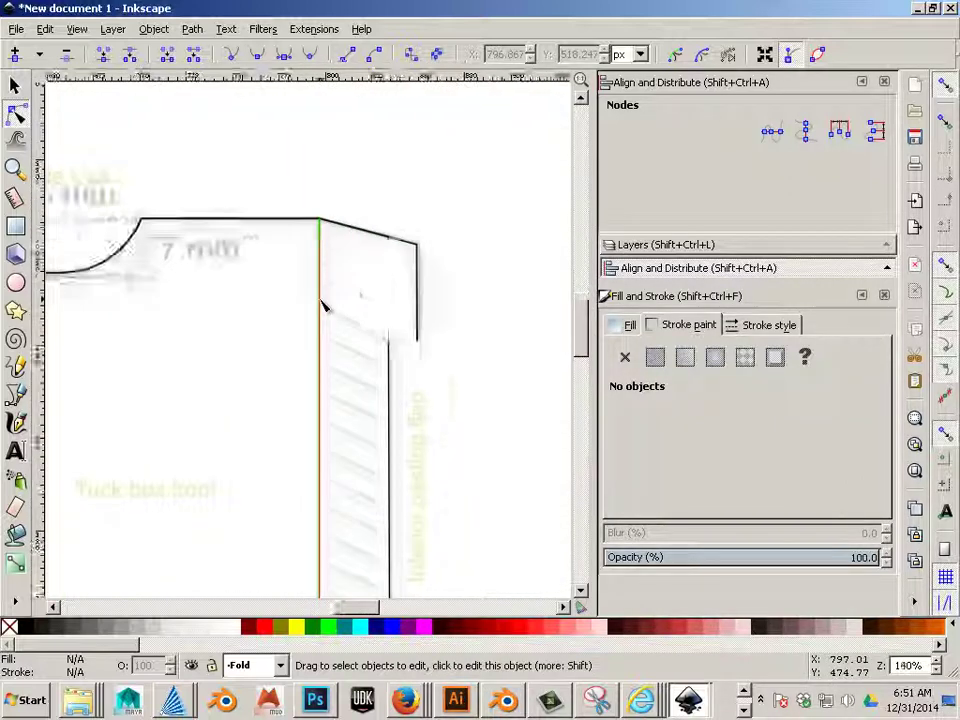
{"action": "scroll", "coordinate": [325, 305], "scroll_direction": "up", "scroll_amount": 2}
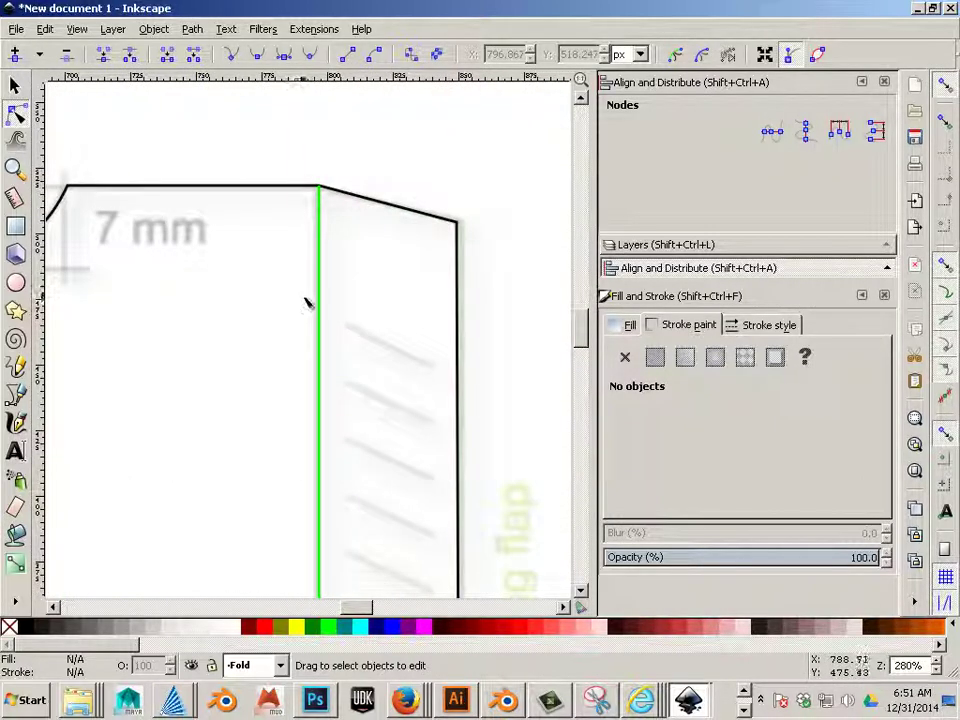